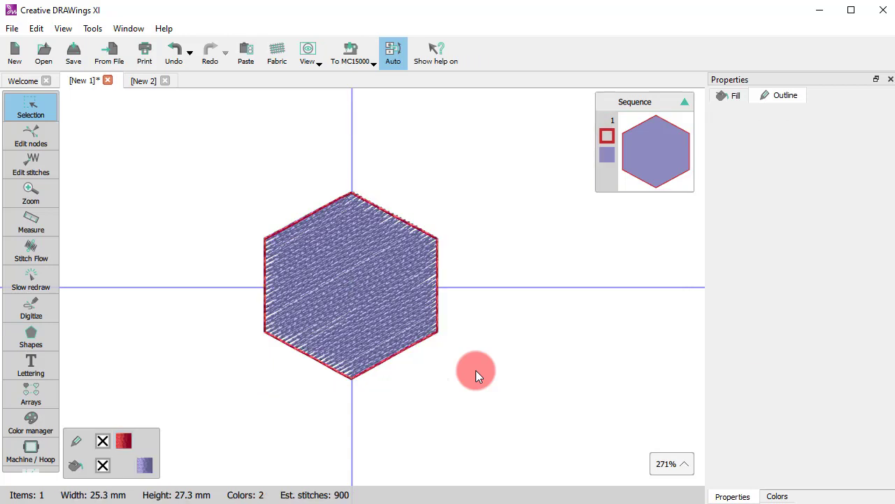
Remove the purple fill from the hexagon, keeping only its red outline.
{"action": "left_click", "coordinate": [350, 271]}
{"action": "left_click", "coordinate": [102, 465]}
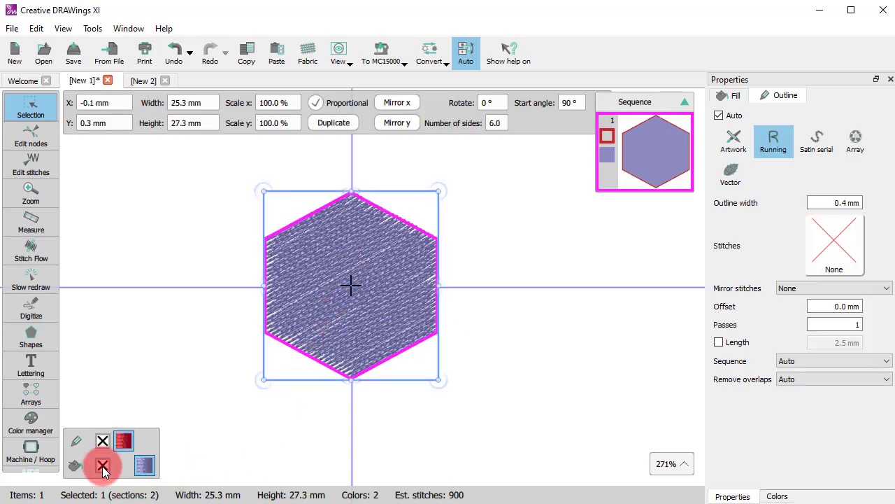
{"action": "left_click", "coordinate": [518, 371]}
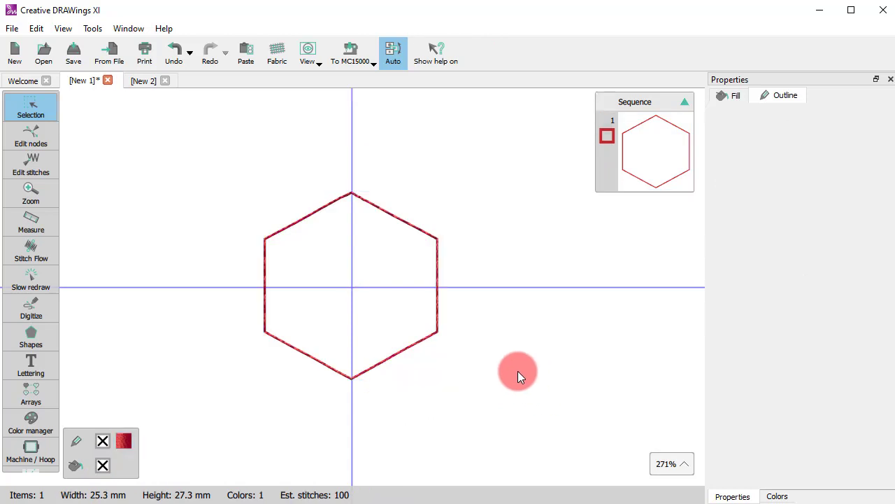
Set the hexagon's outline width to 0.8 mm.
{"action": "scroll", "coordinate": [433, 339], "scroll_direction": "up", "scroll_amount": 1}
{"action": "left_click", "coordinate": [418, 348]}
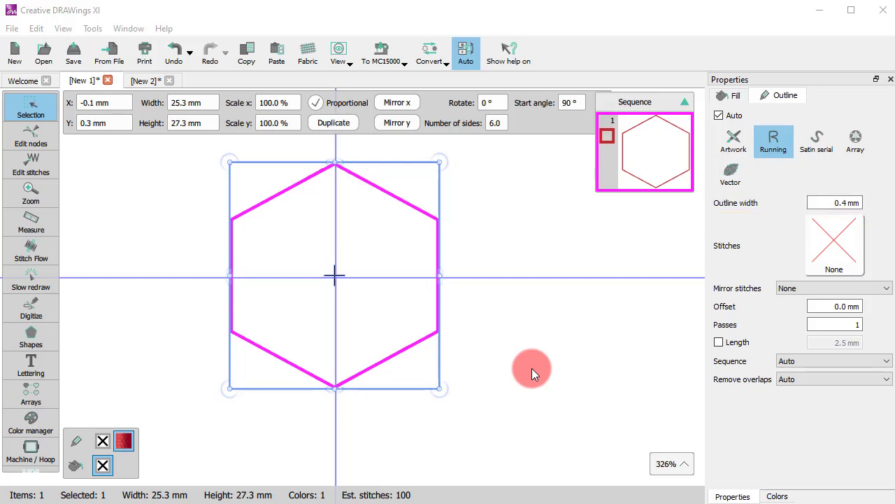
{"action": "left_click", "coordinate": [830, 201]}
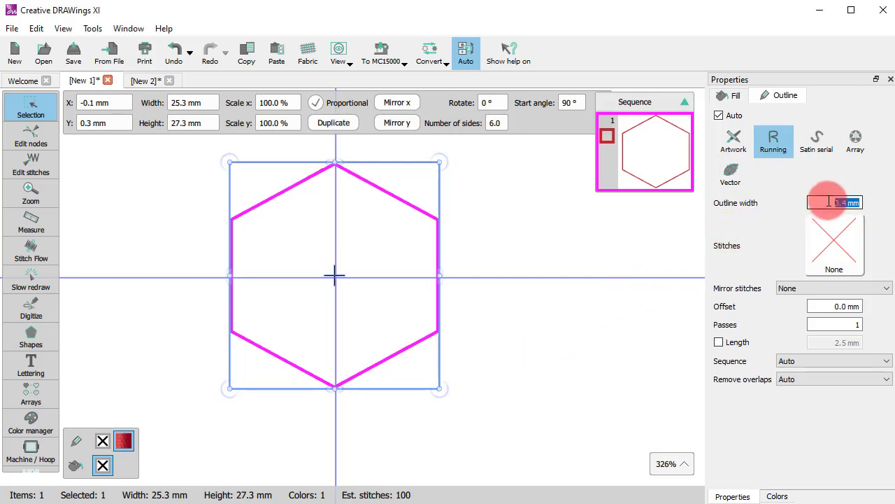
{"action": "left_click", "coordinate": [861, 203]}
{"action": "left_click_drag", "start_coordinate": [827, 201], "coordinate": [873, 211]}
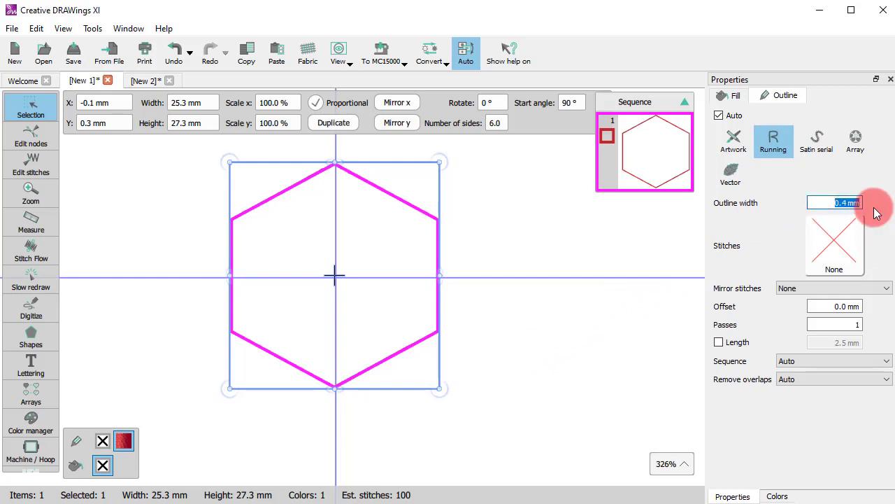
{"action": "key", "text": "BackSpace"}
{"action": "type", "text": "0.8"}
{"action": "key", "text": "Return"}
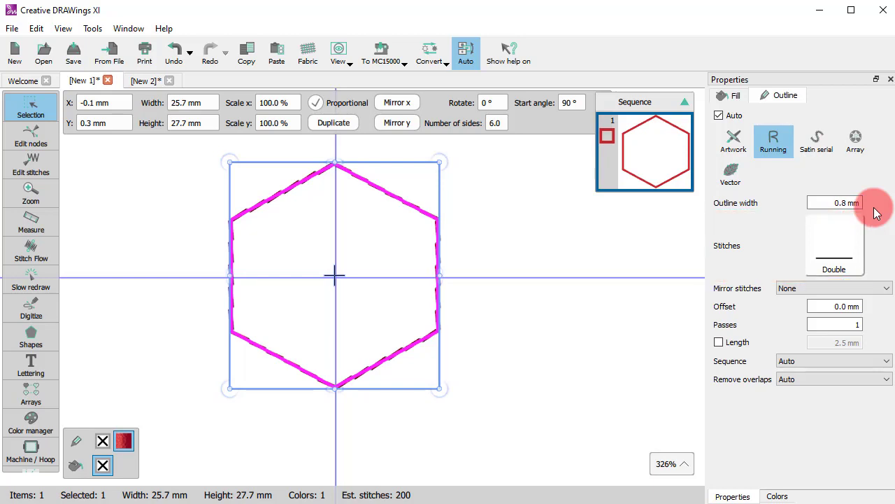
Set the hexagon's outline width to 1.2 mm.
{"action": "left_click", "coordinate": [832, 202]}
{"action": "type", "text": "1,2"}
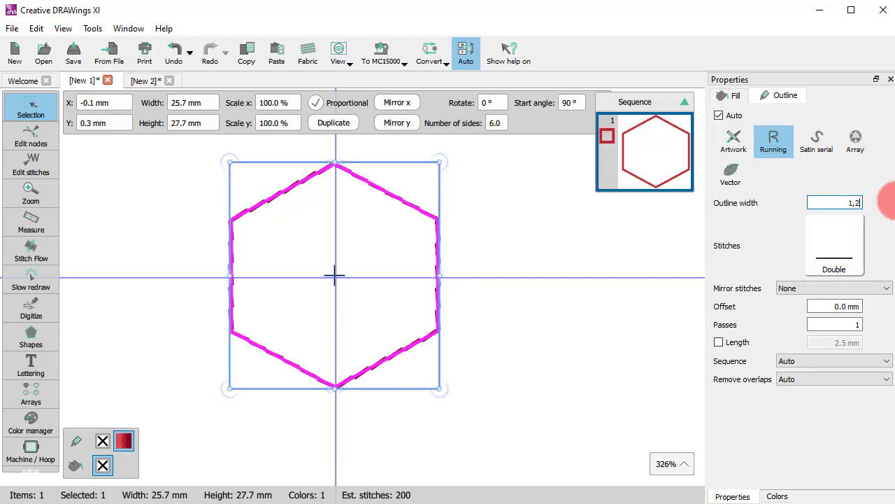
{"action": "key", "text": "Return"}
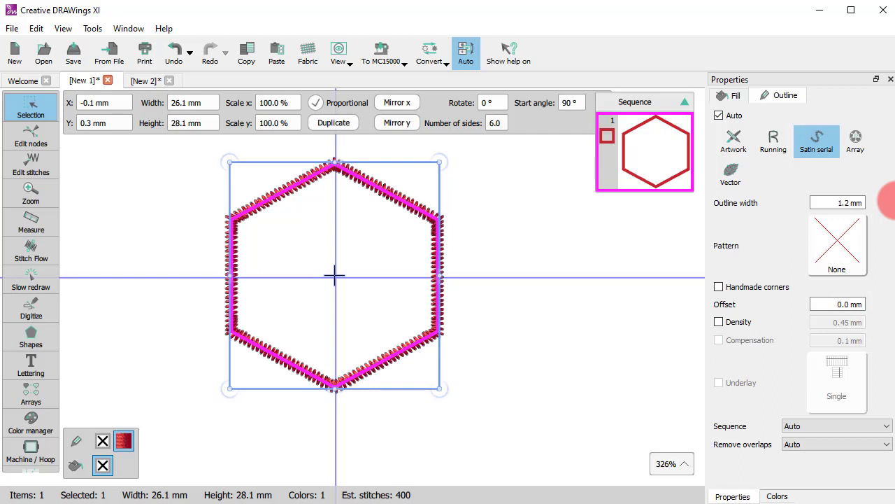
In the New 2 design, change the T shape's outline type to Satin serial.
{"action": "left_click", "coordinate": [140, 83]}
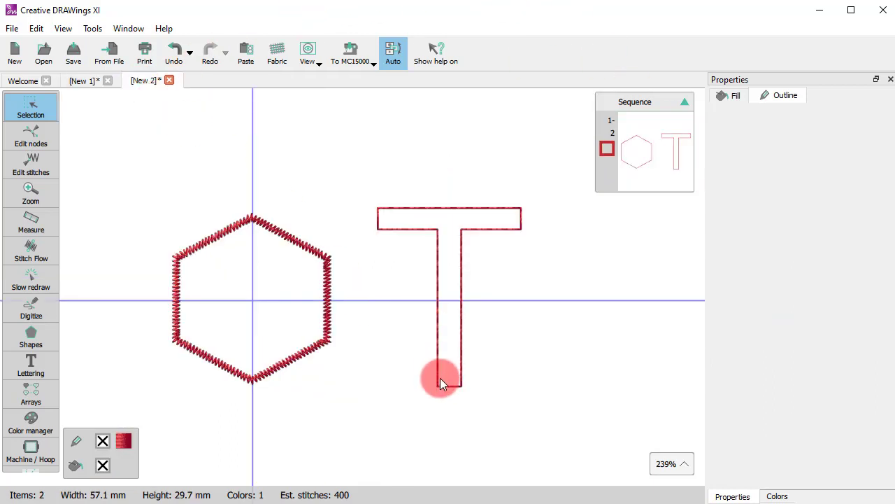
{"action": "left_click", "coordinate": [440, 380]}
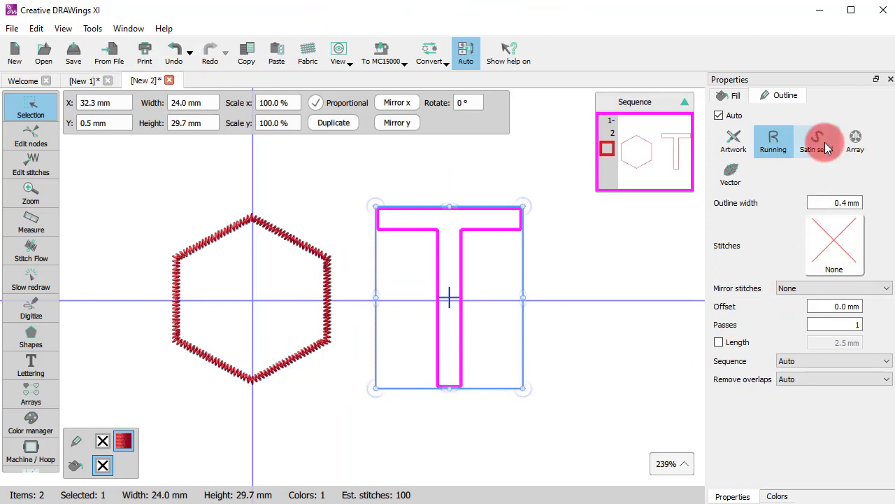
{"action": "left_click", "coordinate": [824, 142]}
{"action": "left_click", "coordinate": [566, 341]}
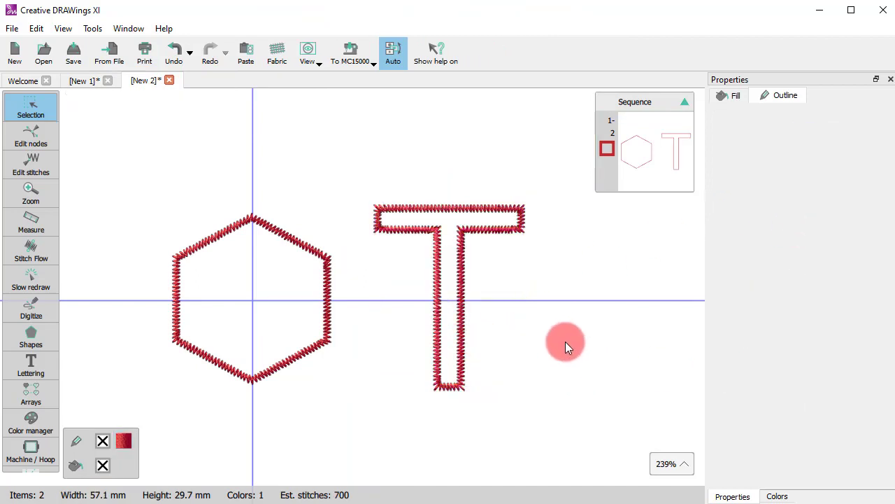
Turn off the 3D stitch display and show the individual stitch points of the design.
{"action": "scroll", "coordinate": [471, 301], "scroll_direction": "up", "scroll_amount": 1}
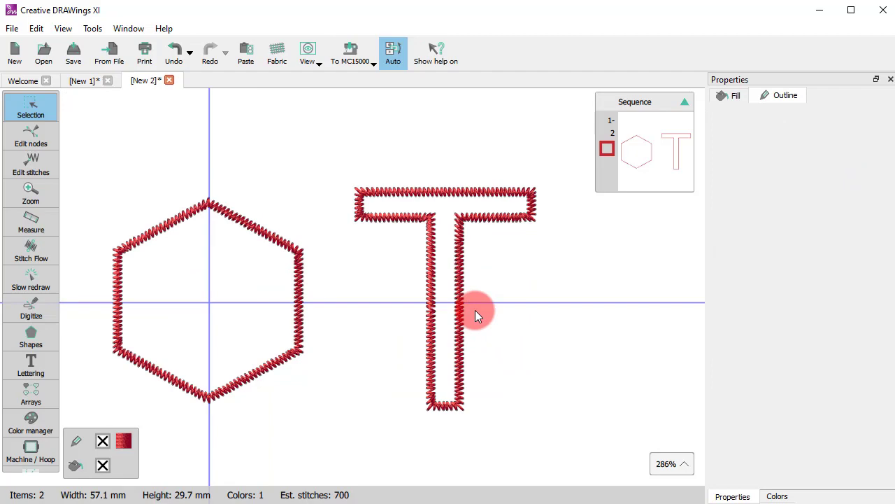
{"action": "scroll", "coordinate": [475, 310], "scroll_direction": "down", "scroll_amount": 2}
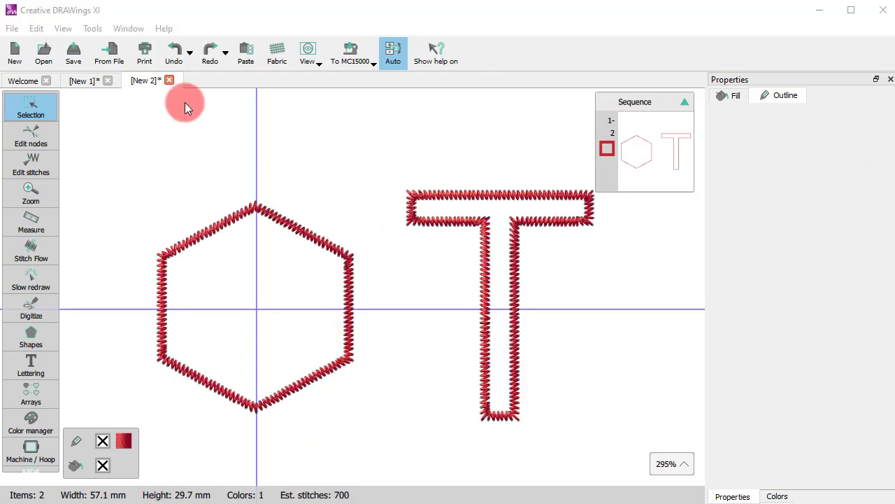
{"action": "left_click", "coordinate": [62, 28]}
{"action": "left_click", "coordinate": [77, 62]}
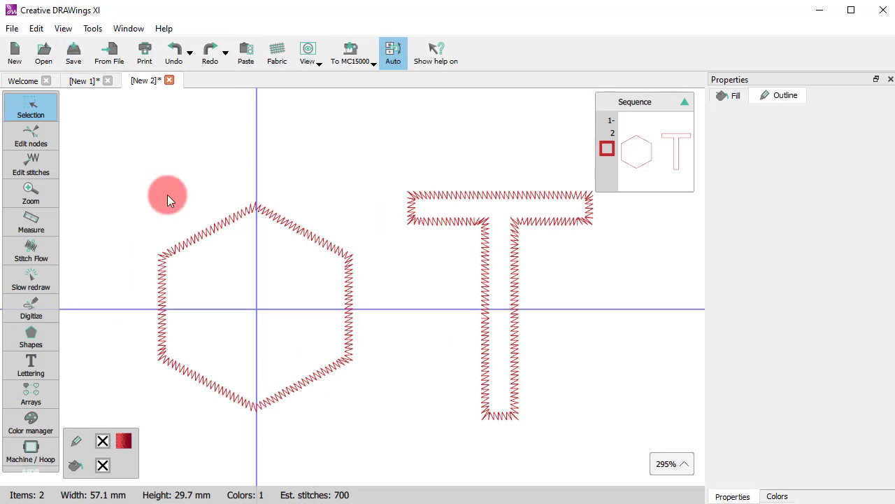
{"action": "left_click", "coordinate": [65, 32]}
{"action": "left_click", "coordinate": [82, 65]}
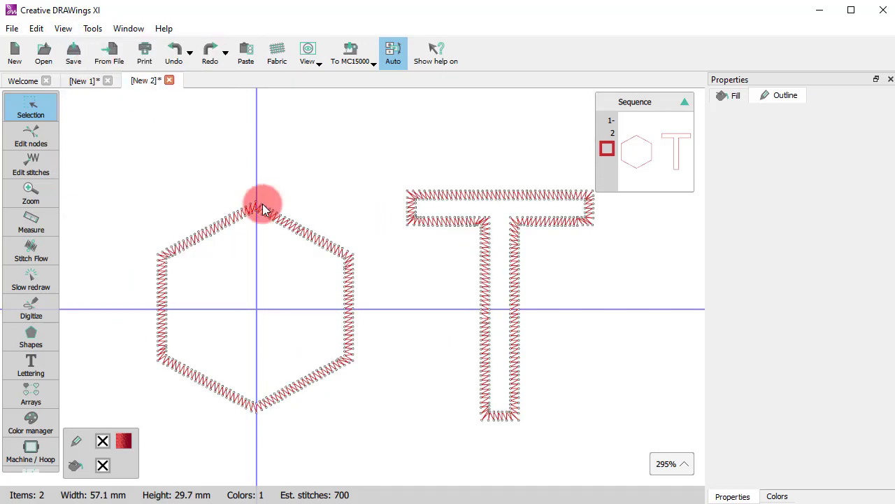
Set the satin outline width of the hexagon in New 2 to 2 mm.
{"action": "scroll", "coordinate": [233, 272], "scroll_direction": "up", "scroll_amount": 3}
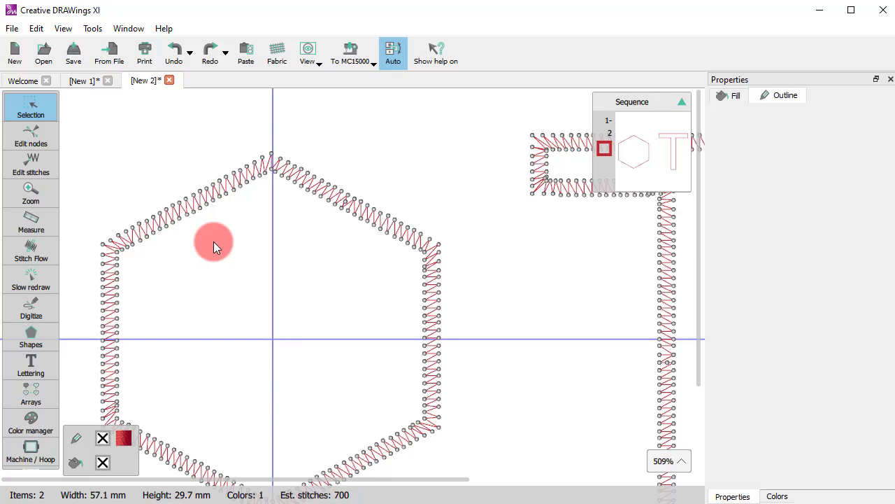
{"action": "left_click", "coordinate": [361, 209]}
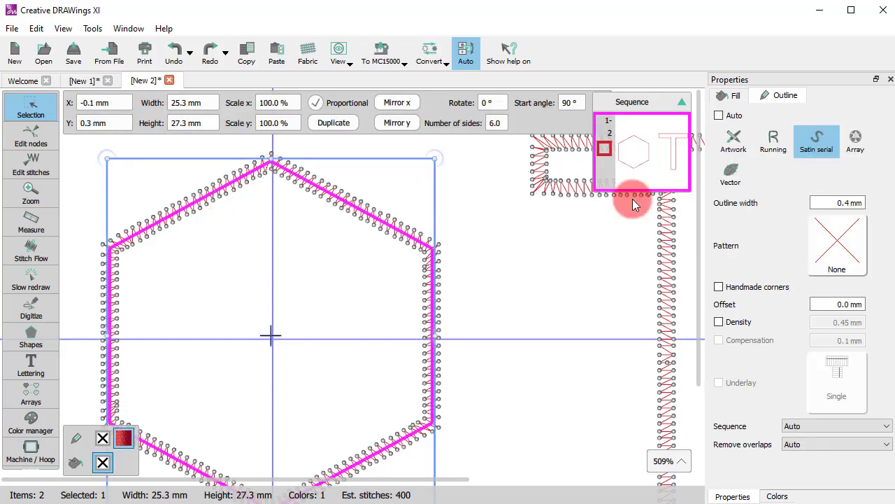
{"action": "double_click", "coordinate": [845, 202]}
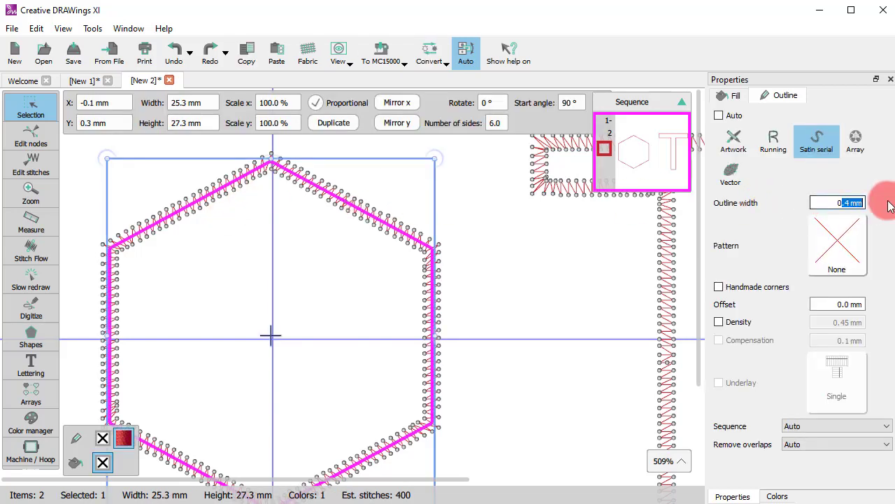
{"action": "type", "text": "2"}
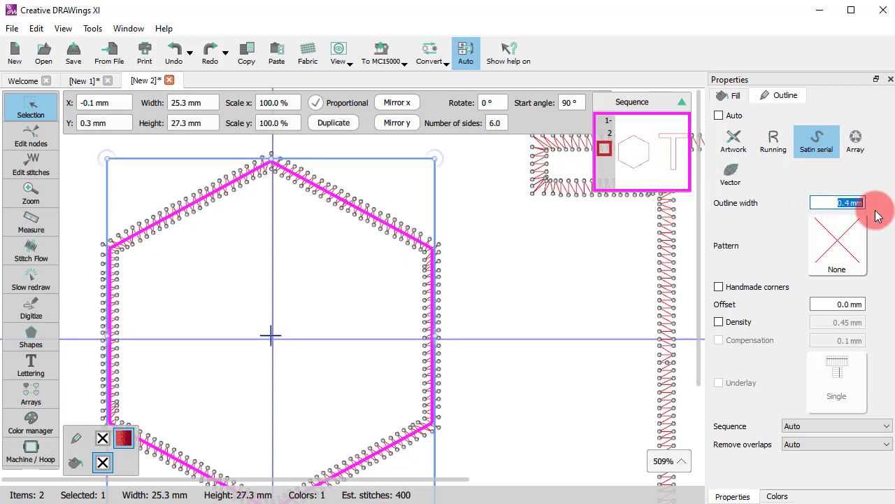
{"action": "key", "text": "Return"}
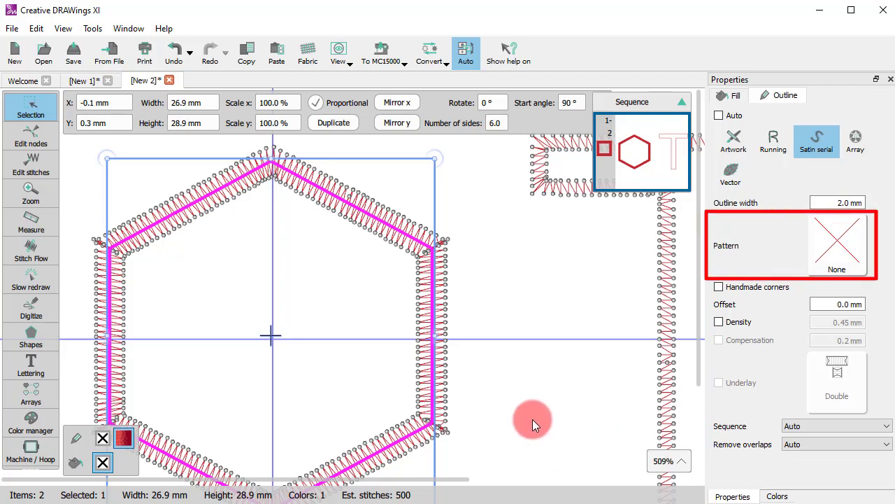
Widen the hexagon's satin outline to 5 mm.
{"action": "left_click", "coordinate": [840, 242]}
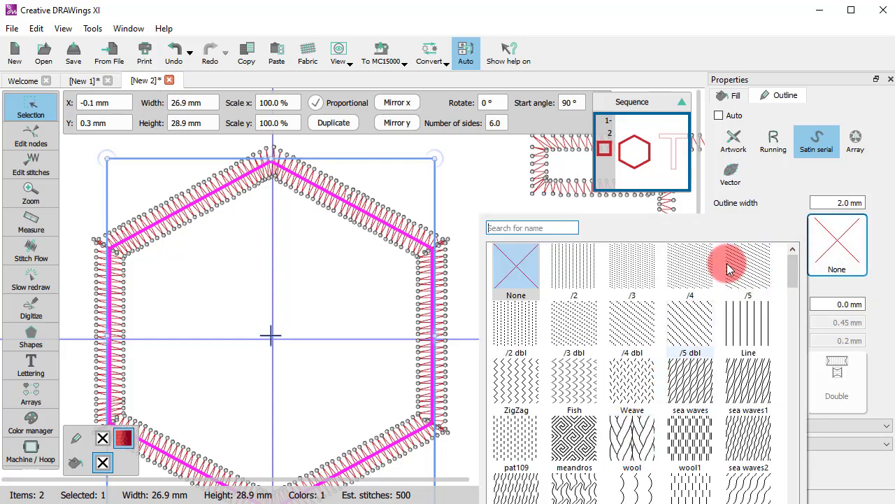
{"action": "left_click", "coordinate": [825, 201]}
{"action": "double_click", "coordinate": [832, 202]}
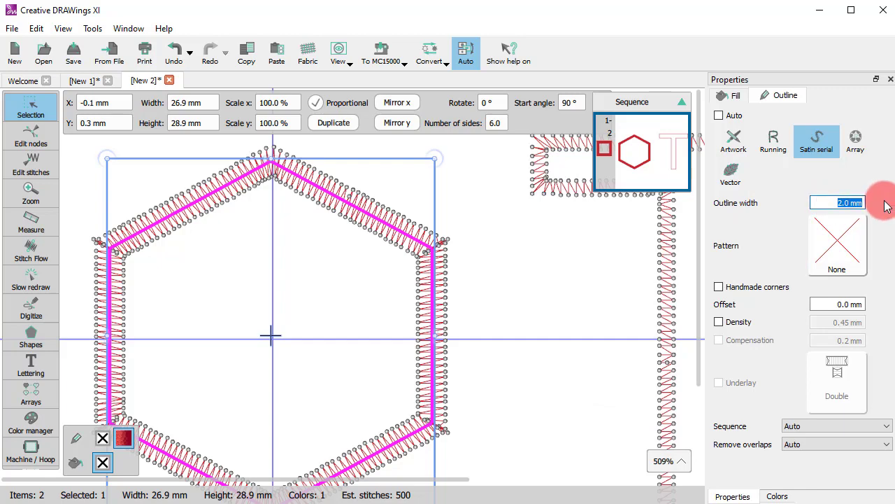
{"action": "type", "text": "5"}
{"action": "key", "text": "Return"}
Try the sea waves and sea waves2 patterns on the hexagon's satin outline.
{"action": "left_click", "coordinate": [811, 233]}
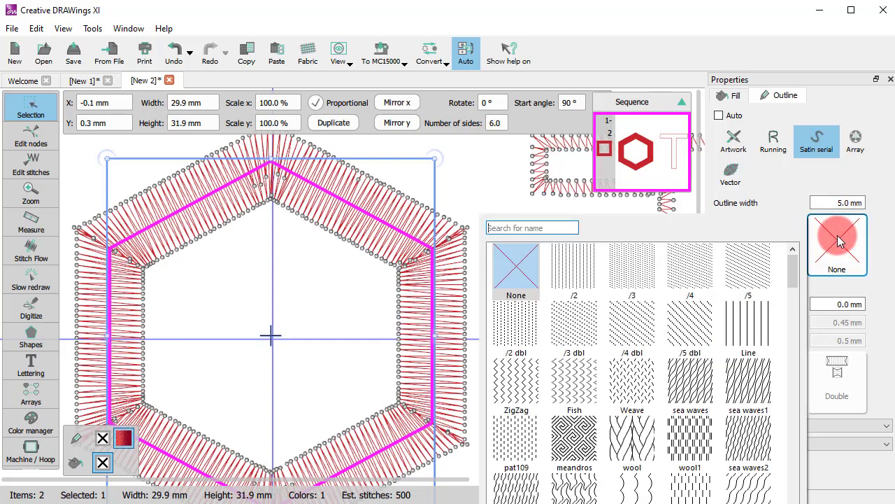
{"action": "left_click", "coordinate": [690, 387]}
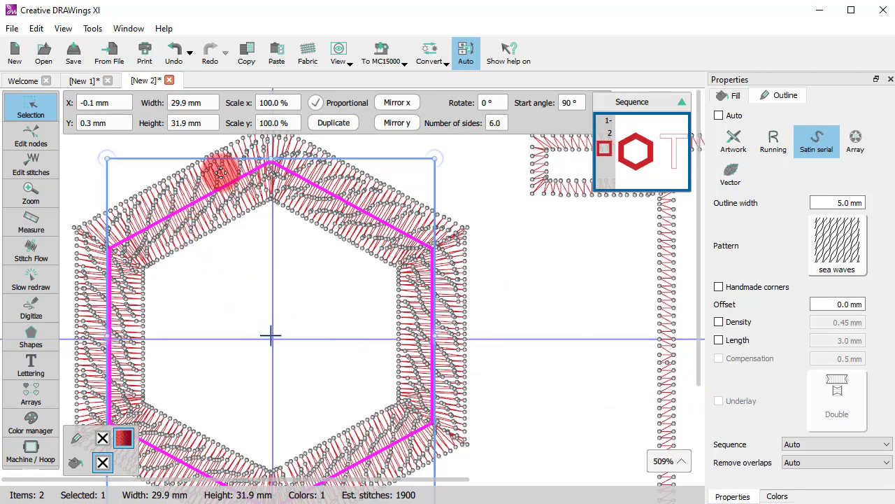
{"action": "scroll", "coordinate": [221, 173], "scroll_direction": "up", "scroll_amount": 3}
{"action": "scroll", "coordinate": [329, 292], "scroll_direction": "down", "scroll_amount": 3}
{"action": "scroll", "coordinate": [312, 211], "scroll_direction": "up", "scroll_amount": 3}
{"action": "scroll", "coordinate": [311, 205], "scroll_direction": "up", "scroll_amount": 1}
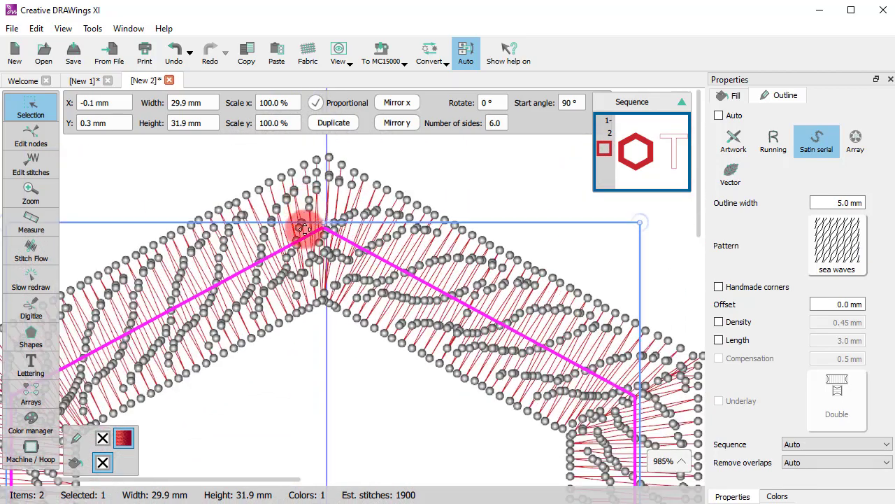
{"action": "left_click", "coordinate": [837, 243]}
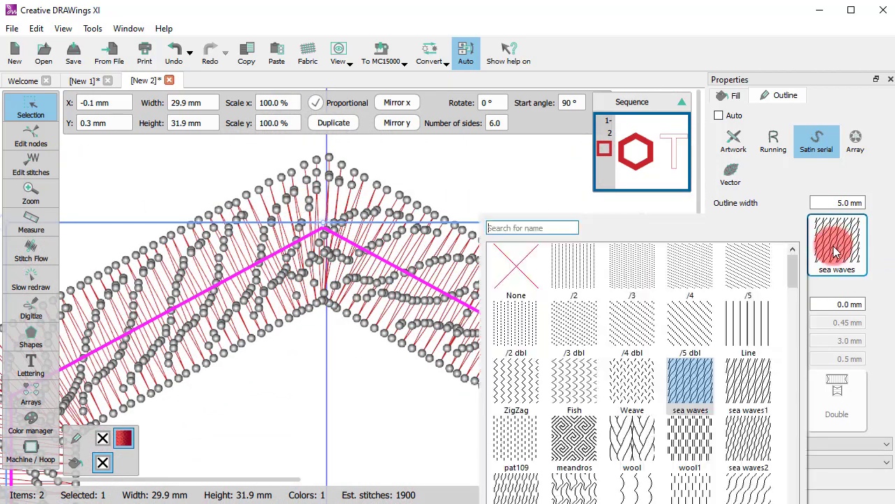
{"action": "left_click", "coordinate": [765, 434]}
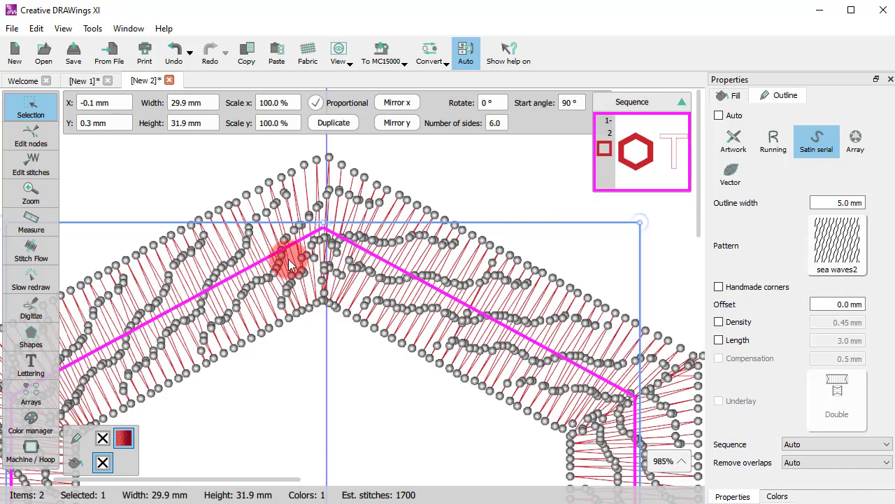
Apply the ZigZag pattern to the hexagon's satin outline.
{"action": "left_click", "coordinate": [821, 245]}
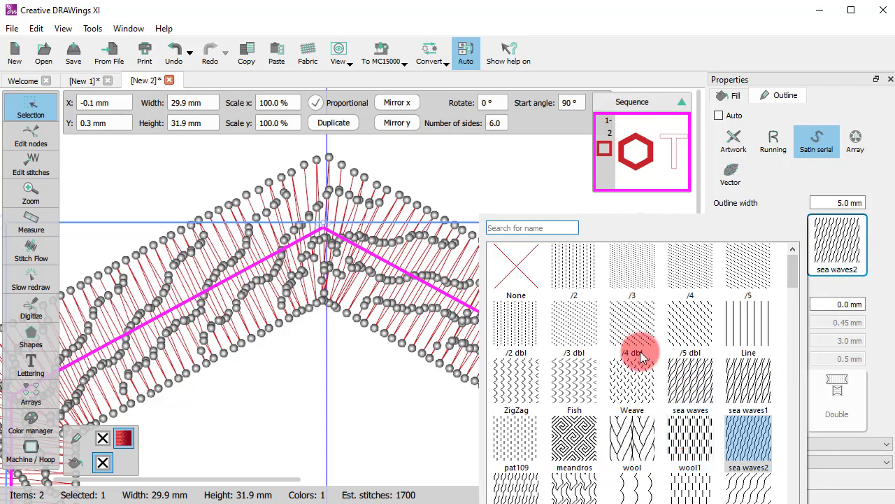
{"action": "left_click", "coordinate": [510, 376]}
{"action": "scroll", "coordinate": [384, 317], "scroll_direction": "down", "scroll_amount": 5}
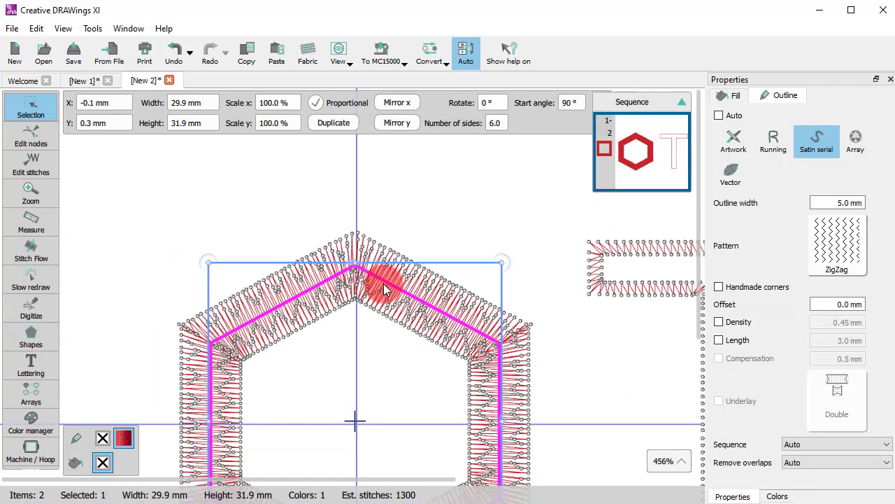
{"action": "key", "text": "3"}
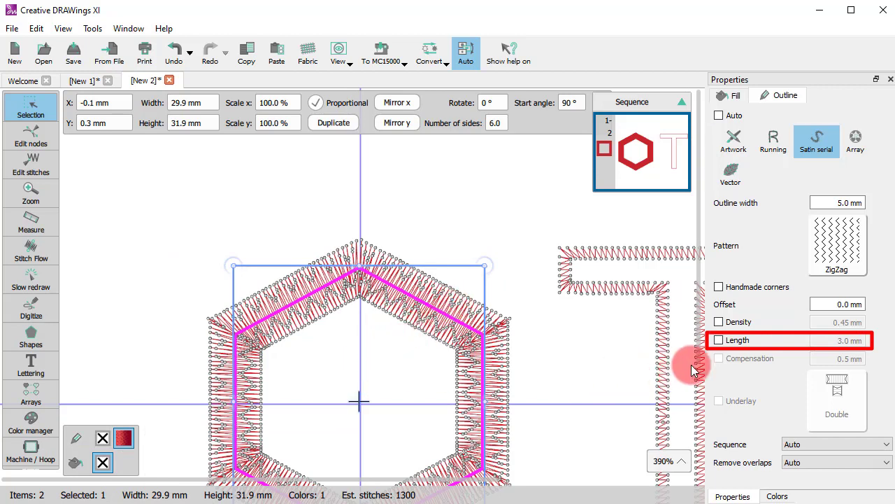
Enable a custom stitch length for the hexagon's outline and set it to 5 mm.
{"action": "left_click", "coordinate": [721, 340]}
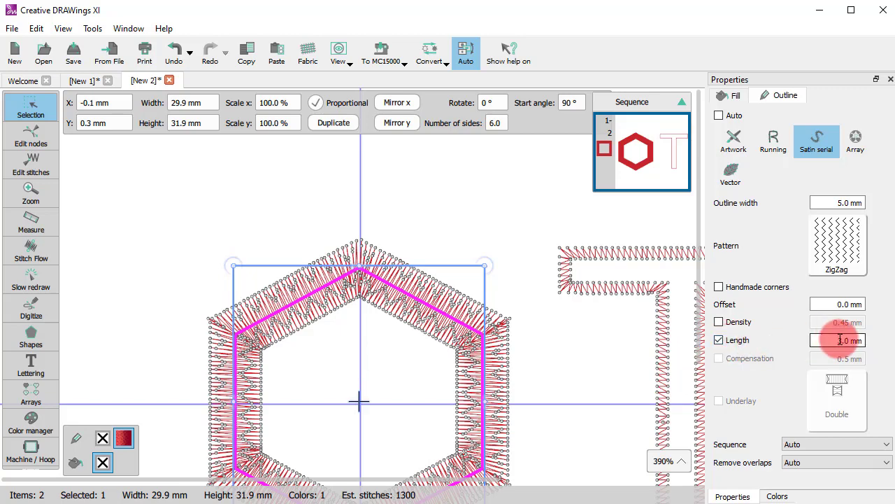
{"action": "left_click_drag", "start_coordinate": [833, 343], "coordinate": [894, 340]}
{"action": "type", "text": "5"}
{"action": "key", "text": "Return"}
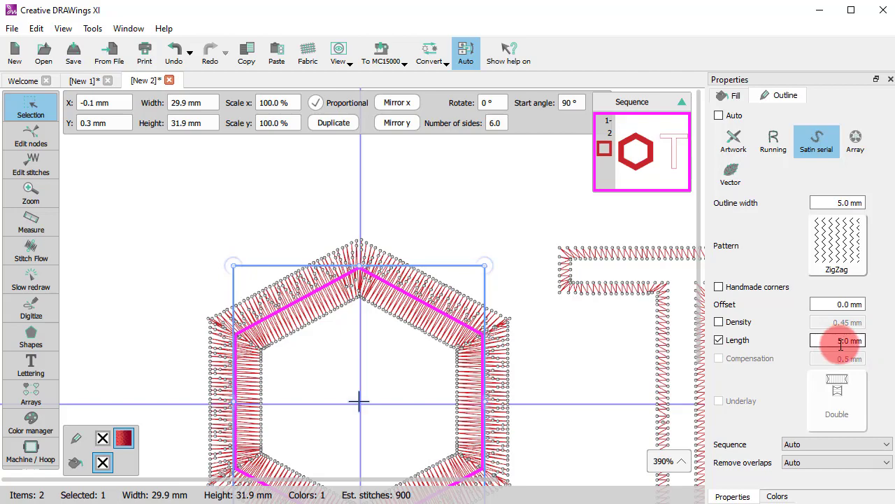
Set the stitch length of the hexagon's outline to 4 mm.
{"action": "left_click_drag", "start_coordinate": [841, 344], "coordinate": [894, 340]}
{"action": "type", "text": "4"}
{"action": "key", "text": "Return"}
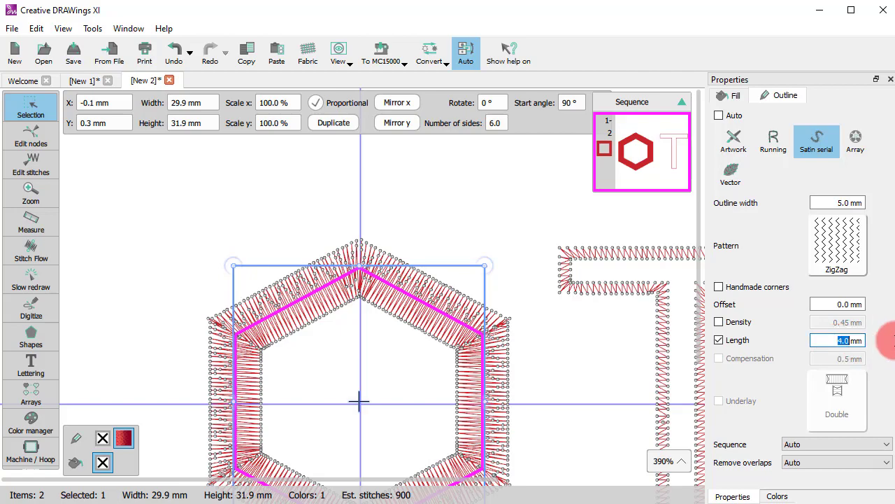
Turn on handmade corners for the T shape's satin outline and inspect its corners.
{"action": "scroll", "coordinate": [308, 286], "scroll_direction": "up", "scroll_amount": 3}
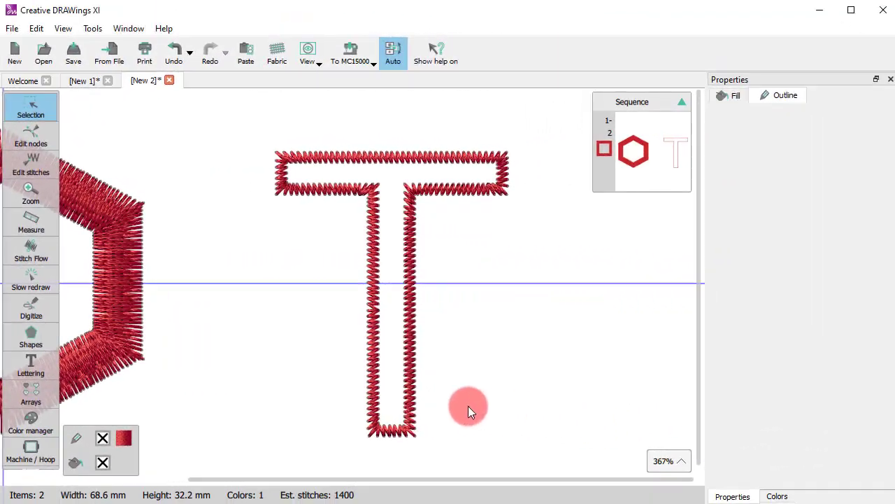
{"action": "left_click", "coordinate": [412, 393]}
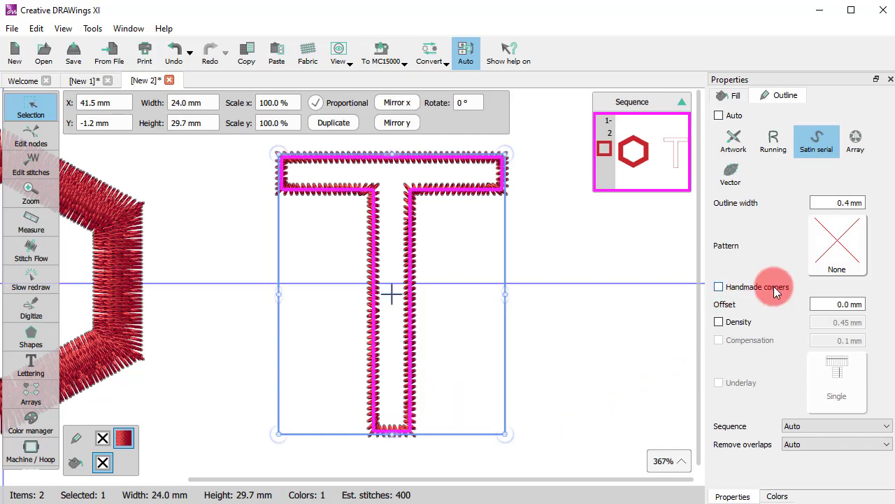
{"action": "left_click", "coordinate": [728, 287]}
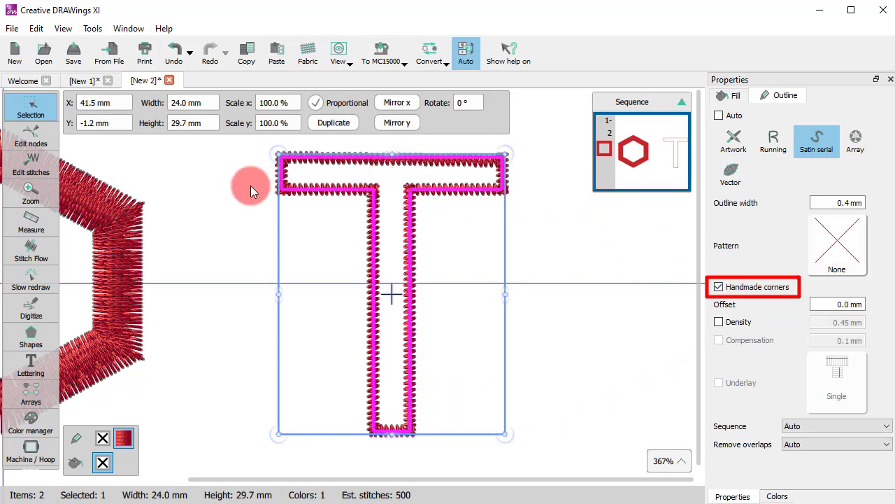
{"action": "scroll", "coordinate": [259, 189], "scroll_direction": "up", "scroll_amount": 5}
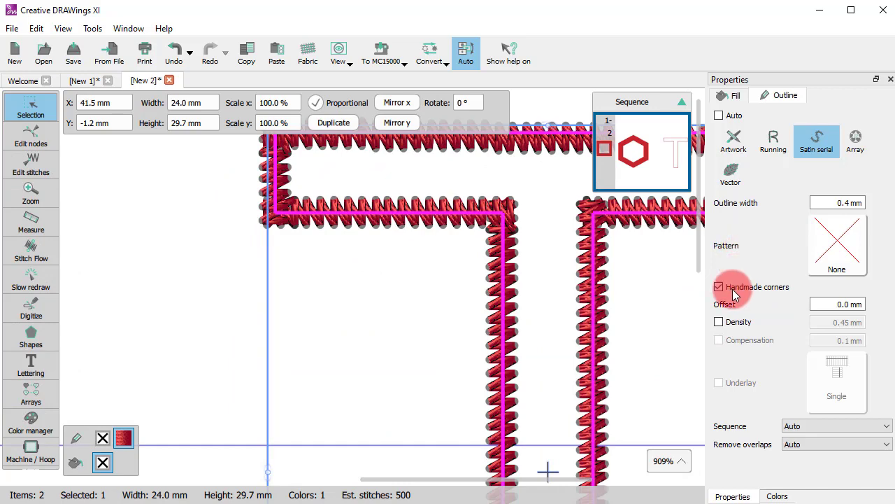
{"action": "left_click", "coordinate": [733, 292]}
{"action": "left_click", "coordinate": [733, 292]}
{"action": "left_click", "coordinate": [329, 302]}
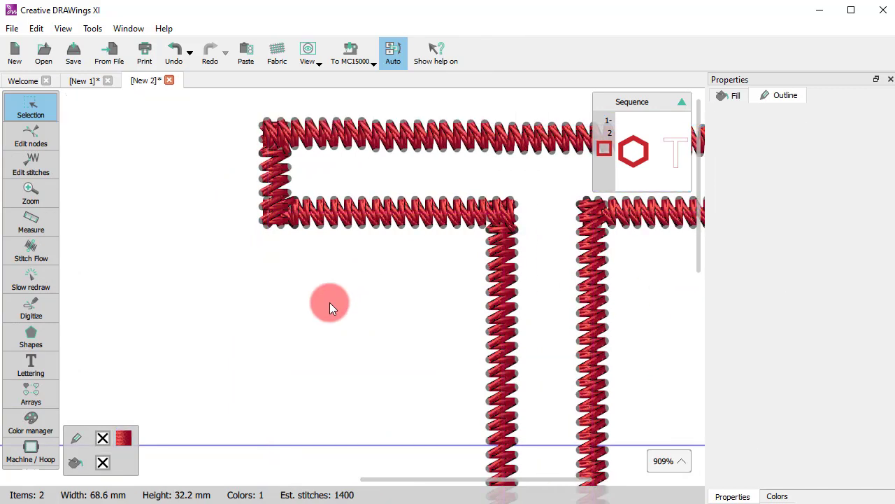
{"action": "left_click", "coordinate": [454, 231]}
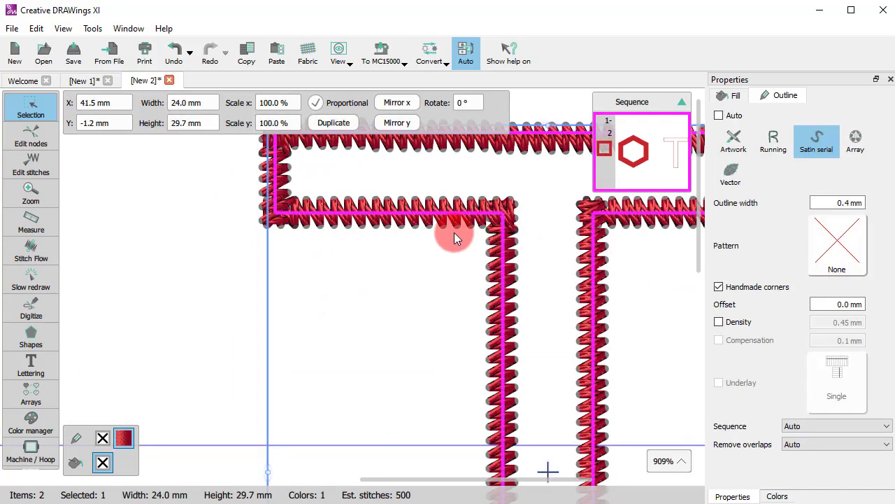
Turn off handmade corners for the T shape's satin outline and deselect the shape.
{"action": "left_click", "coordinate": [735, 287]}
{"action": "left_click", "coordinate": [368, 295]}
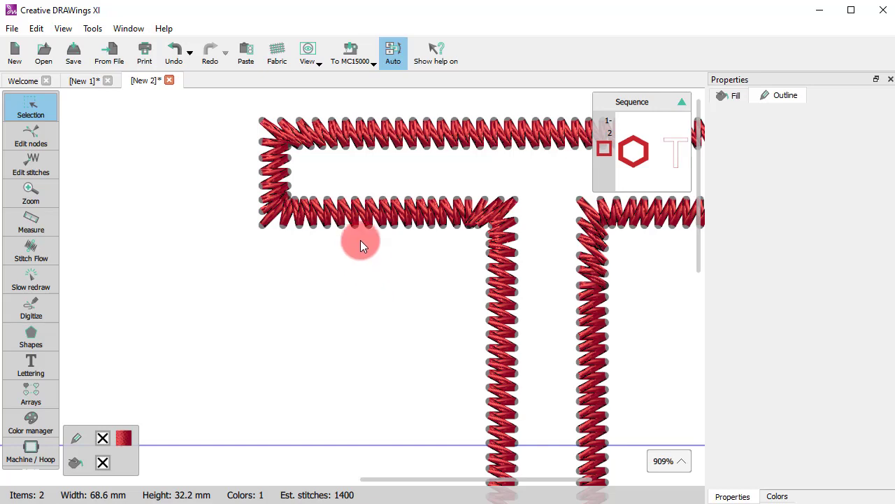
{"action": "scroll", "coordinate": [123, 185], "scroll_direction": "down", "scroll_amount": 5}
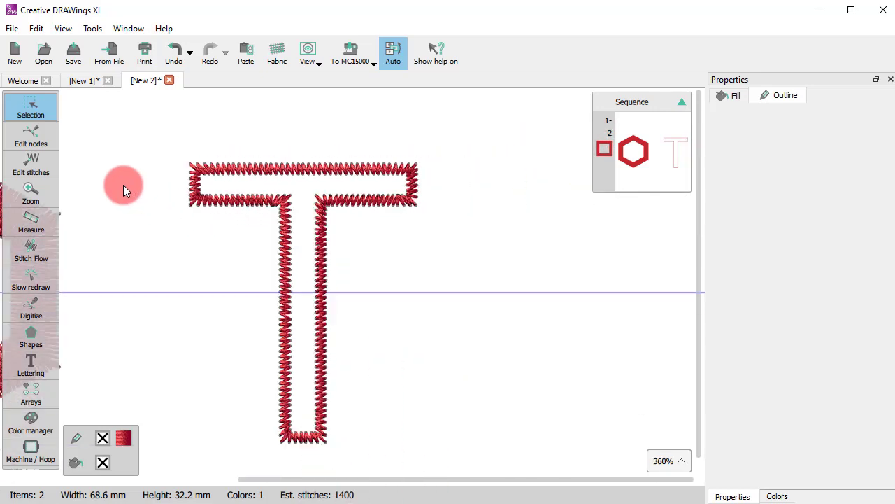
Set the offset of the T shape's satin outline to 1 mm.
{"action": "left_click", "coordinate": [269, 211]}
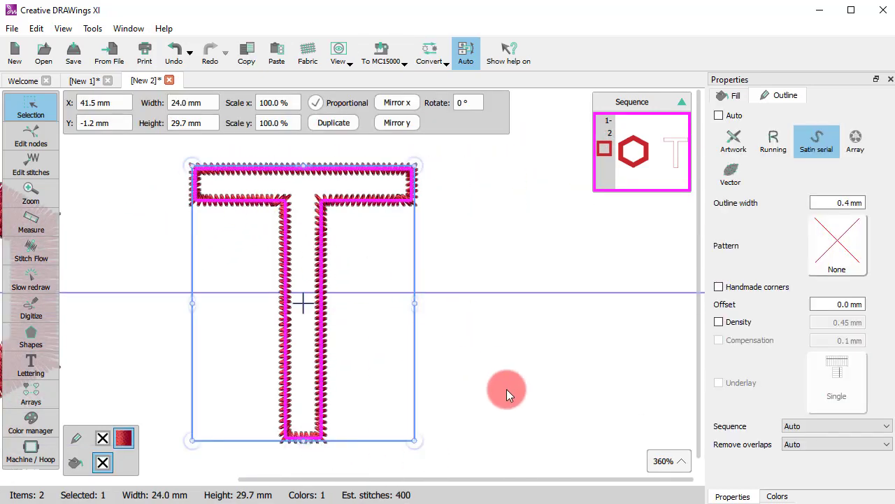
{"action": "left_click_drag", "start_coordinate": [815, 304], "coordinate": [882, 303]}
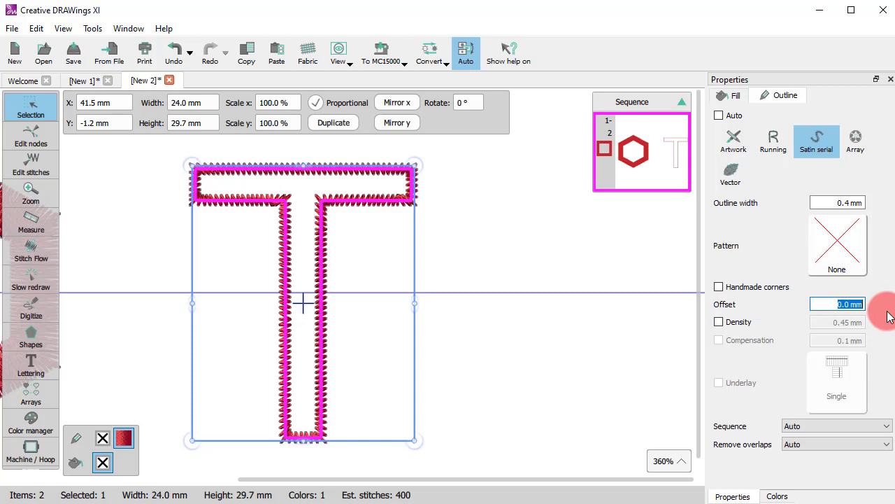
{"action": "type", "text": "1"}
{"action": "key", "text": "Return"}
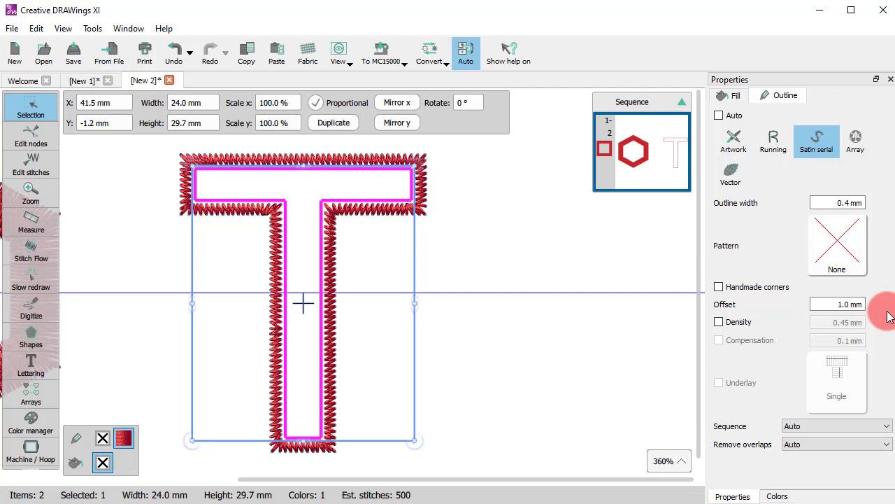
Set the offset of the T shape's satin outline to 3 mm.
{"action": "left_click_drag", "start_coordinate": [832, 304], "coordinate": [892, 304]}
{"action": "left_click", "coordinate": [826, 302]}
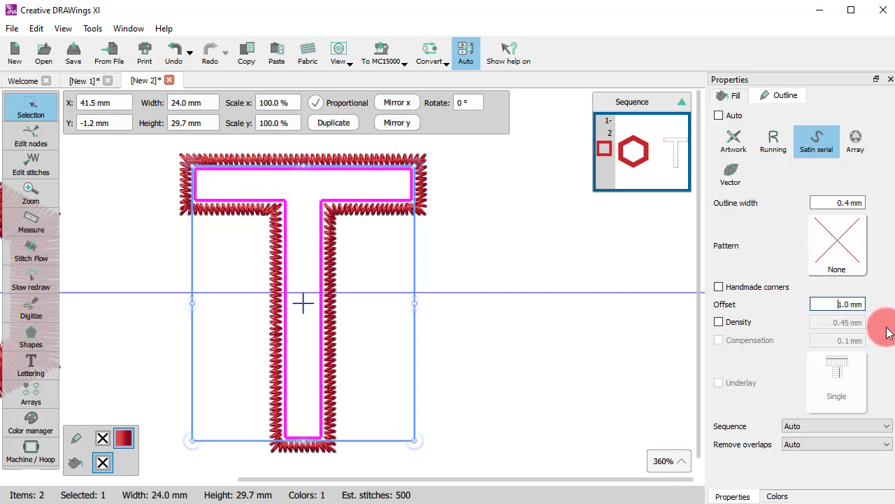
{"action": "left_click_drag", "start_coordinate": [825, 306], "coordinate": [893, 308]}
{"action": "type", "text": "3"}
{"action": "key", "text": "Return"}
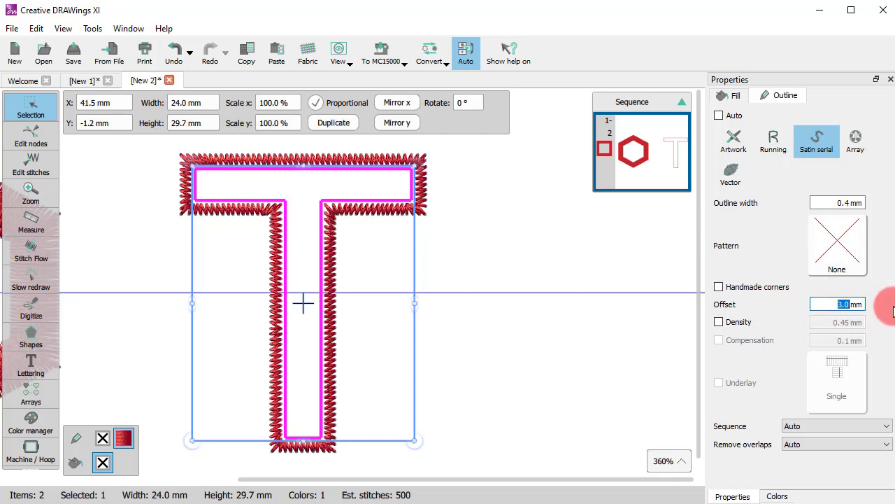
{"action": "scroll", "coordinate": [489, 367], "scroll_direction": "down", "scroll_amount": 2}
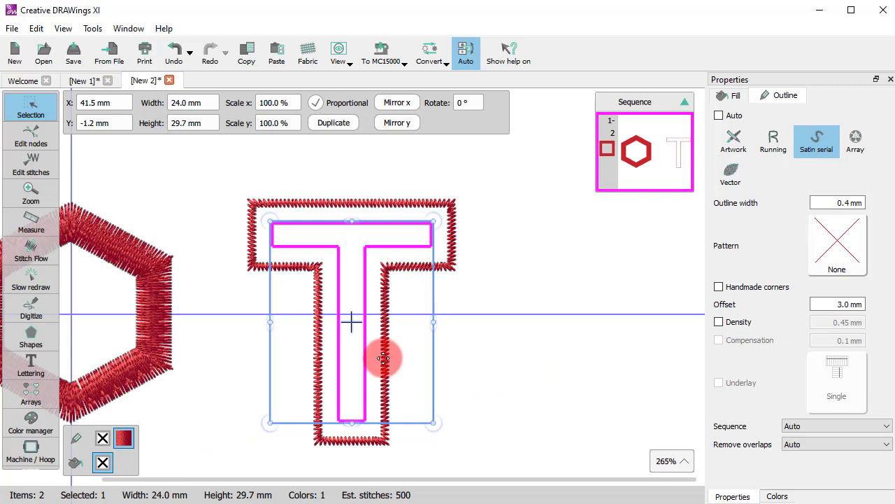
{"action": "scroll", "coordinate": [378, 356], "scroll_direction": "up", "scroll_amount": 1}
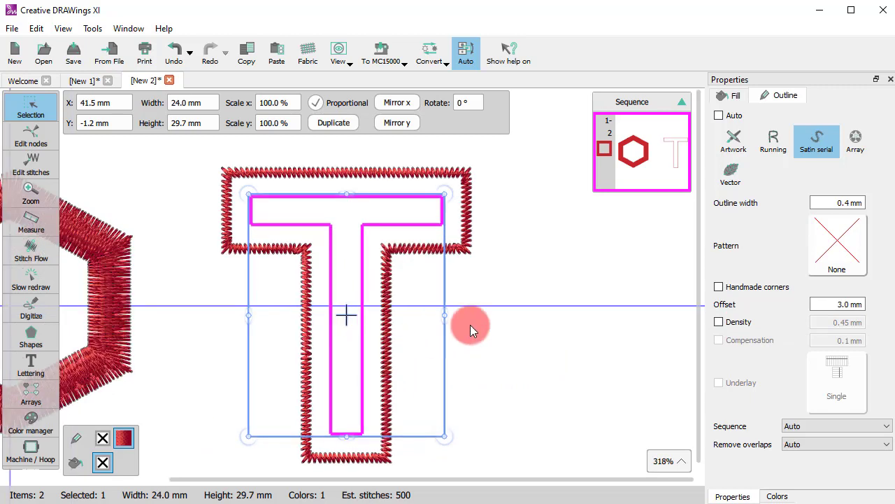
Set the offset of the T shape's satin outline to -1 mm.
{"action": "left_click", "coordinate": [814, 305]}
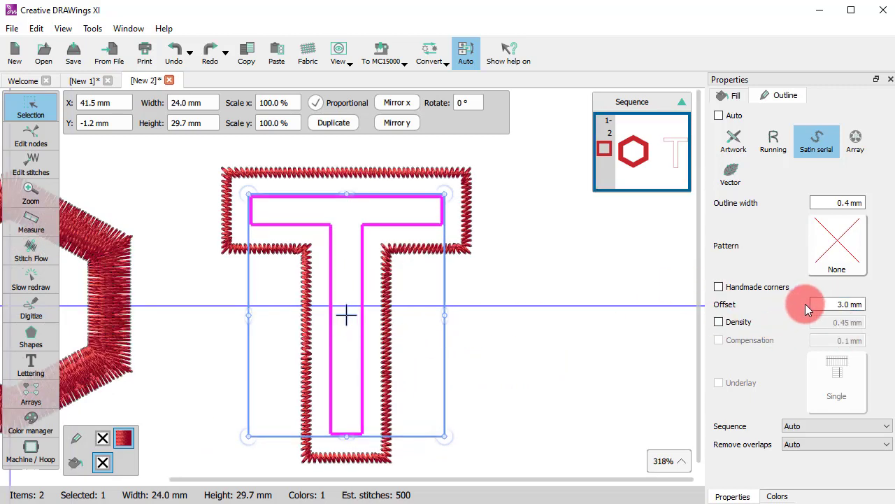
{"action": "left_click_drag", "start_coordinate": [829, 302], "coordinate": [894, 321]}
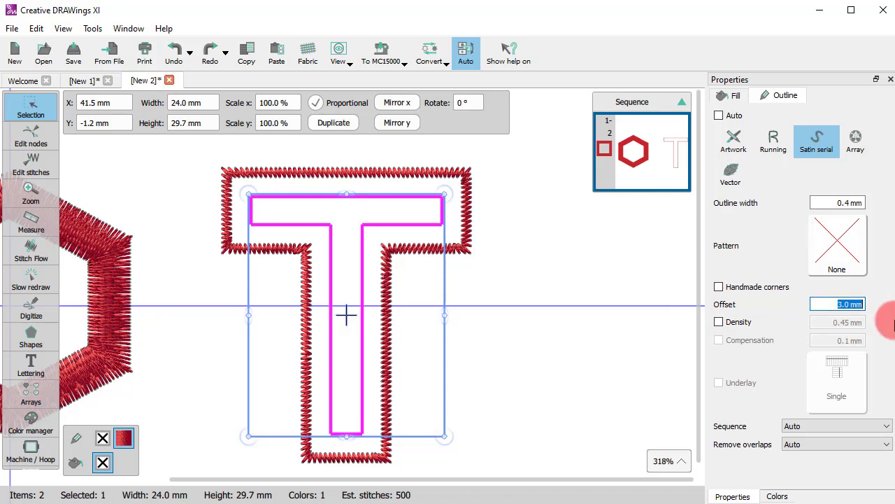
{"action": "type", "text": "-1"}
{"action": "key", "text": "Return"}
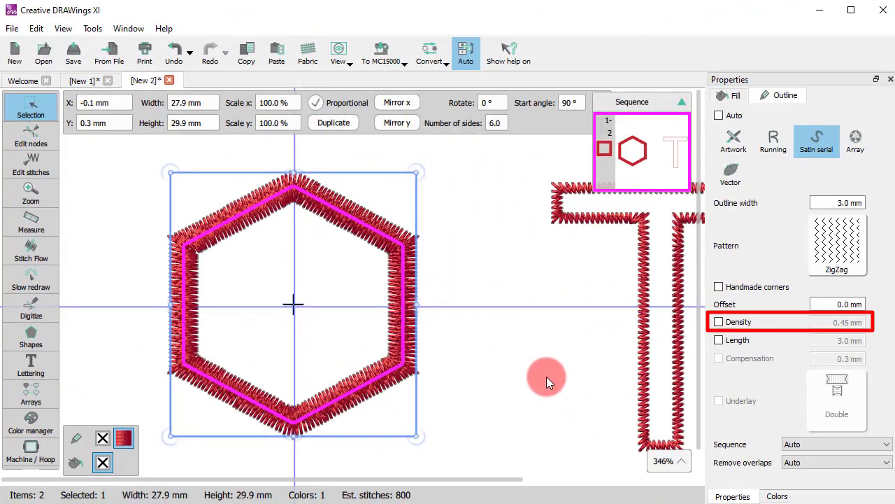
Enable a custom density for the hexagon's satin outline and set it to 0.7 mm.
{"action": "left_click", "coordinate": [741, 325]}
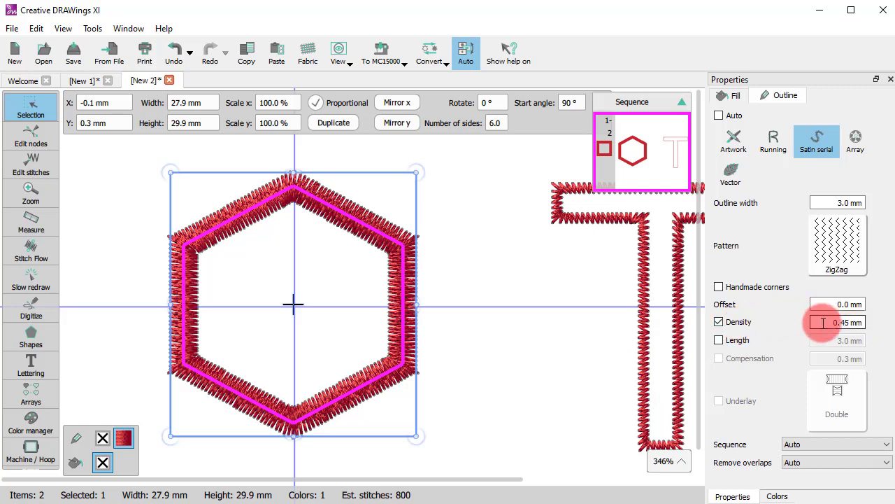
{"action": "left_click_drag", "start_coordinate": [825, 323], "coordinate": [894, 321]}
{"action": "type", "text": "0,7"}
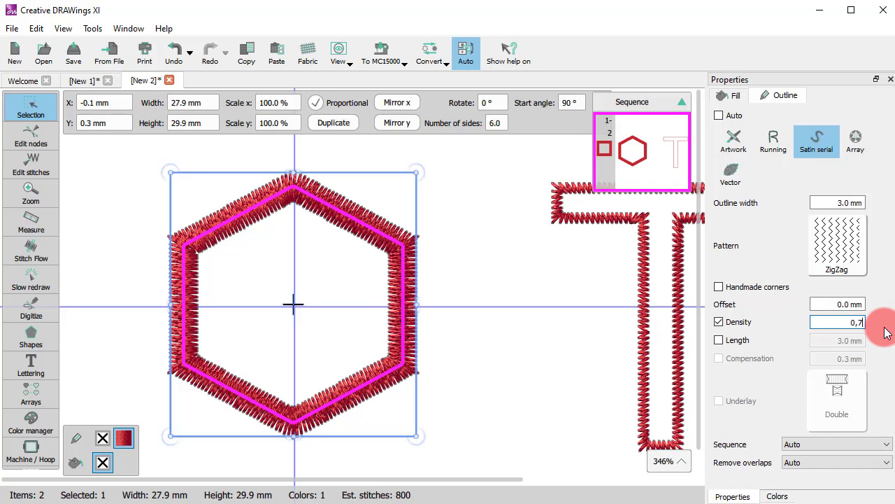
{"action": "key", "text": "Return"}
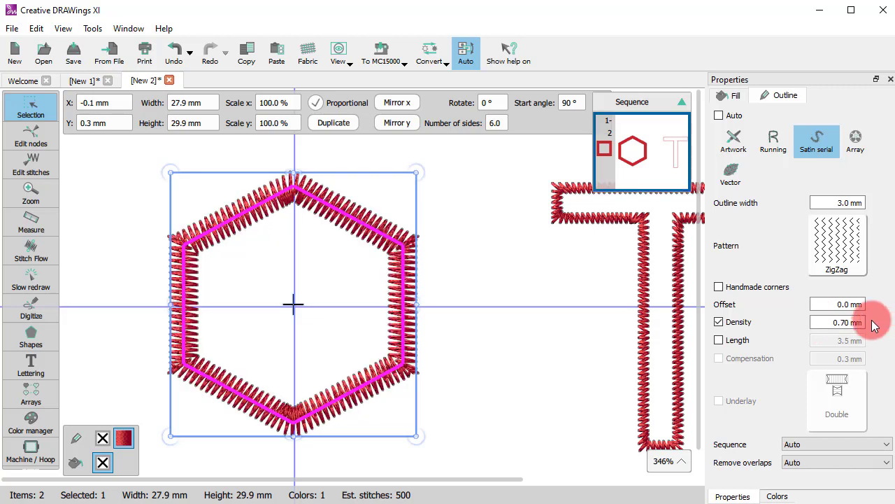
Set the density of the hexagon's satin outline to 0.3 mm and inspect the stitches up close.
{"action": "triple_click", "coordinate": [840, 322]}
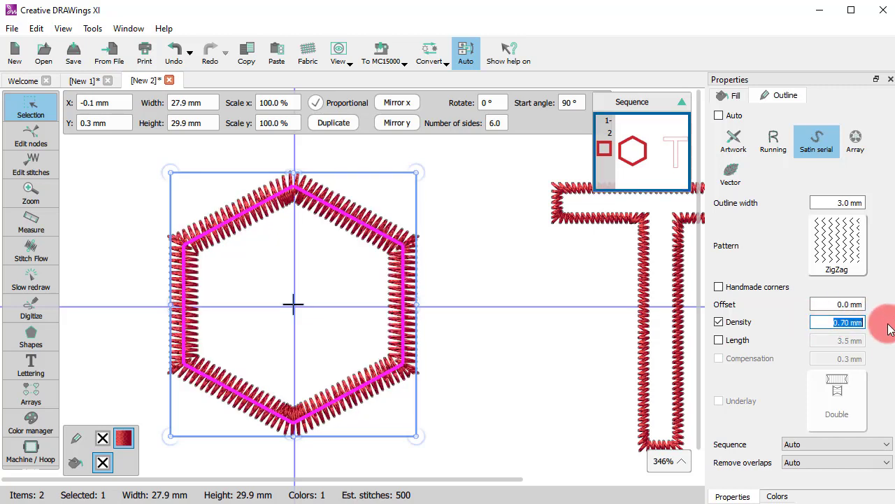
{"action": "type", "text": "0.3"}
{"action": "key", "text": "Return"}
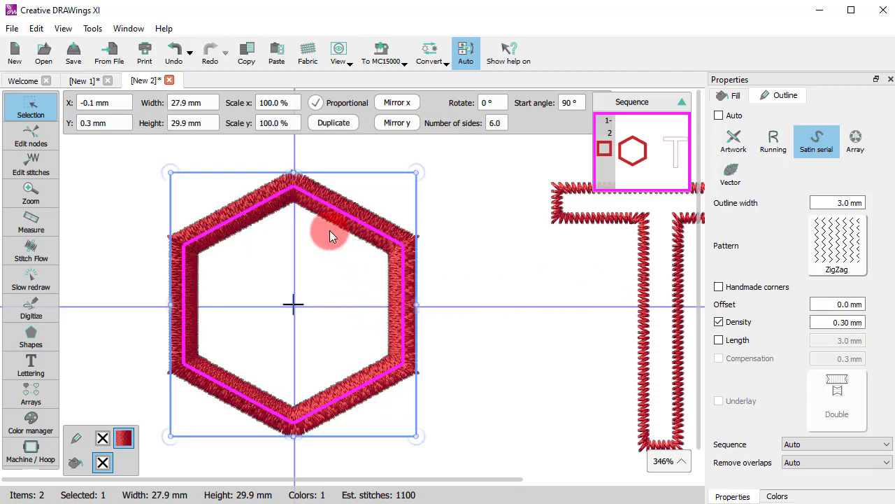
{"action": "scroll", "coordinate": [329, 229], "scroll_direction": "up", "scroll_amount": 5}
{"action": "scroll", "coordinate": [380, 237], "scroll_direction": "down", "scroll_amount": 5}
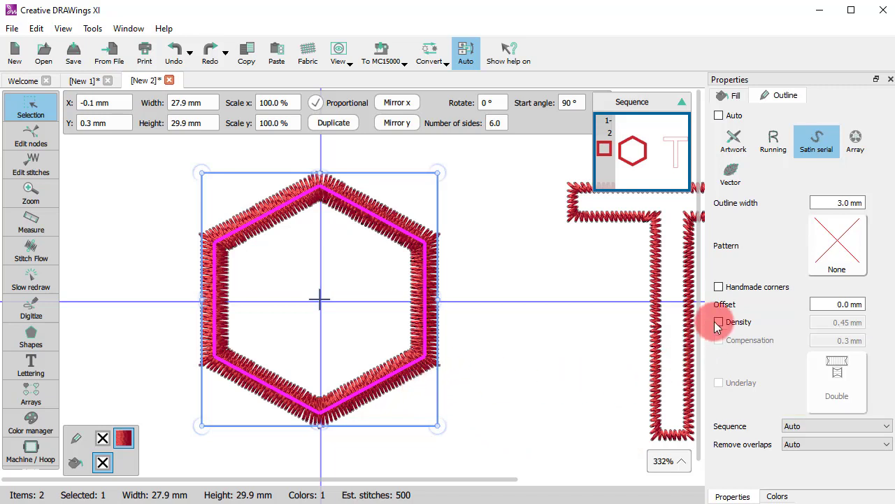
Set the hexagon's satin outline width to 2 mm.
{"action": "left_click_drag", "start_coordinate": [815, 203], "coordinate": [874, 203]}
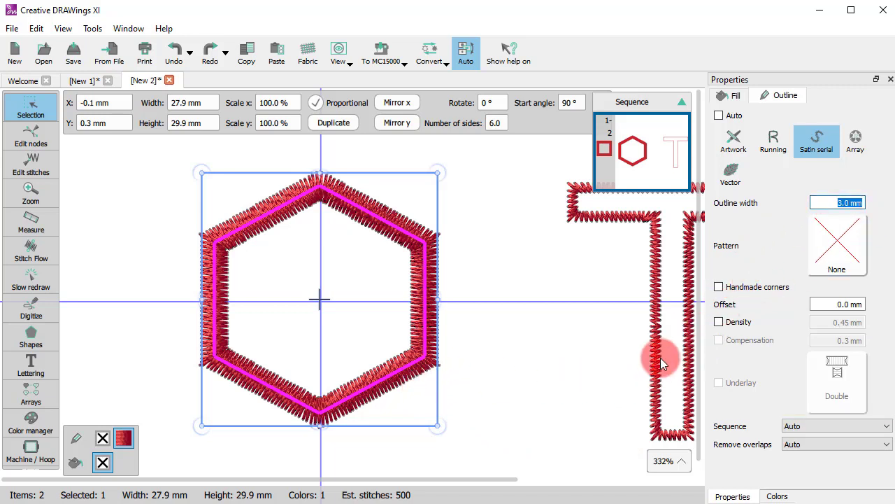
{"action": "type", "text": "2"}
{"action": "key", "text": "Return"}
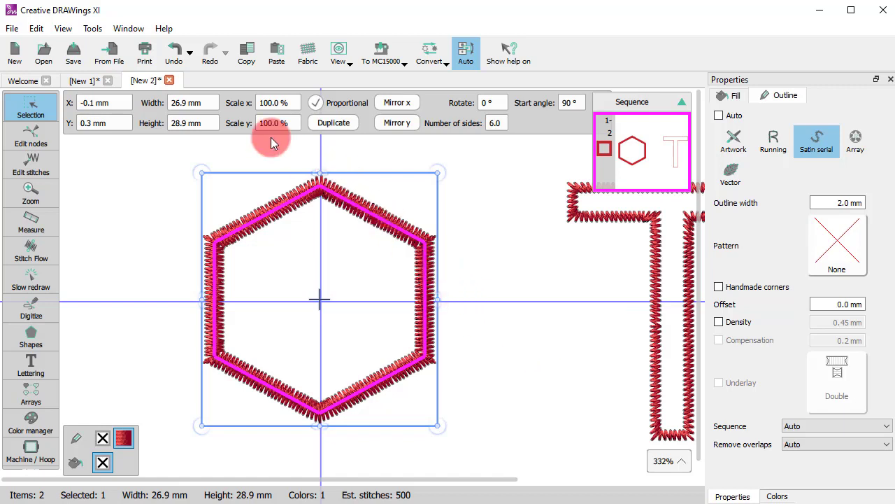
Change the design's fabric embroidery category to Normal, using the None Normal fabric.
{"action": "left_click", "coordinate": [306, 51]}
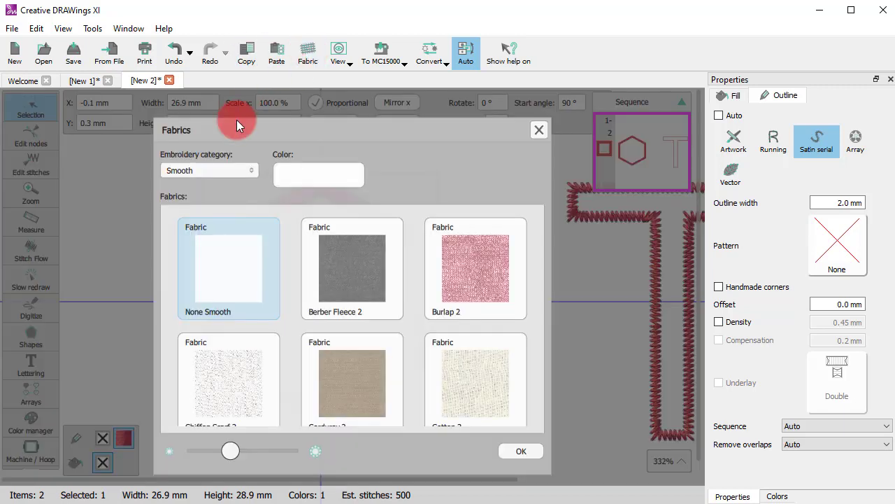
{"action": "left_click", "coordinate": [222, 175]}
{"action": "left_click", "coordinate": [201, 287]}
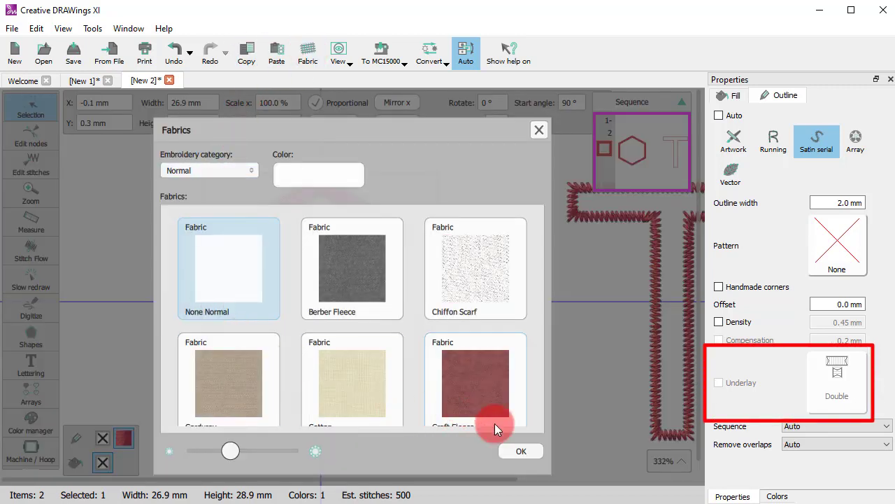
{"action": "left_click", "coordinate": [528, 454]}
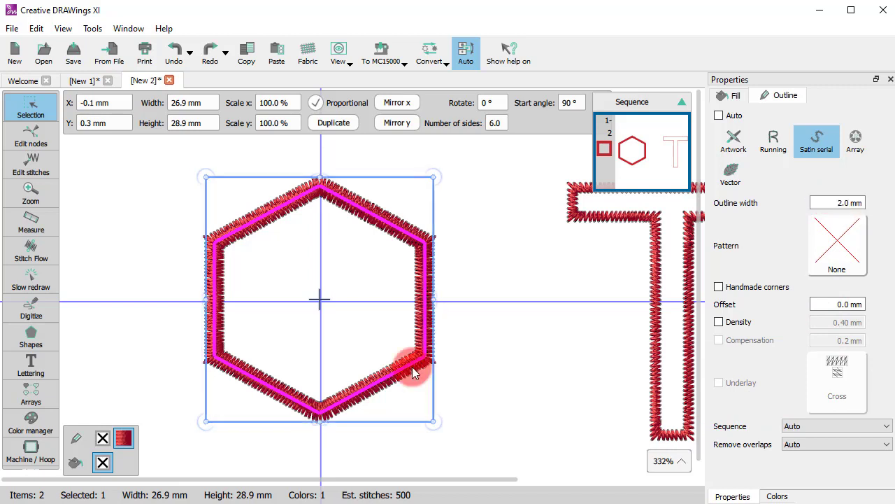
Preview the stitching of the hexagon's underlay and outline with Slow redraw, and return to the Selection tool.
{"action": "left_click", "coordinate": [41, 286]}
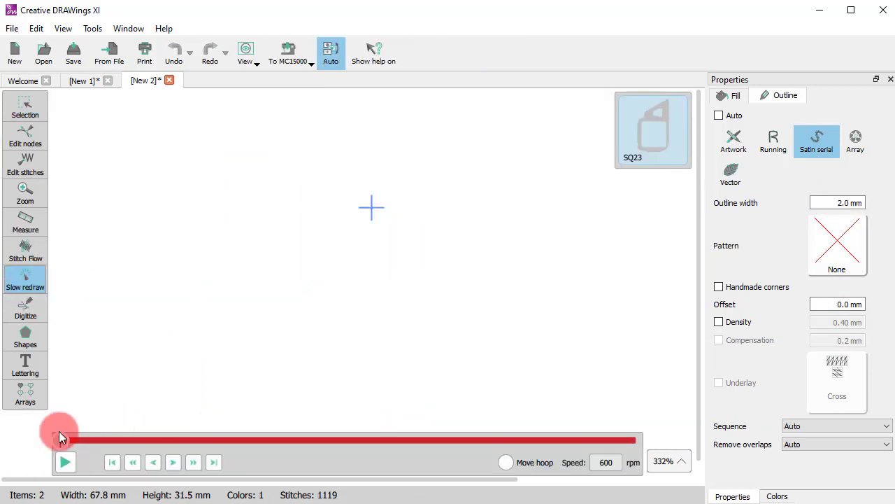
{"action": "left_click_drag", "start_coordinate": [60, 434], "coordinate": [237, 428]}
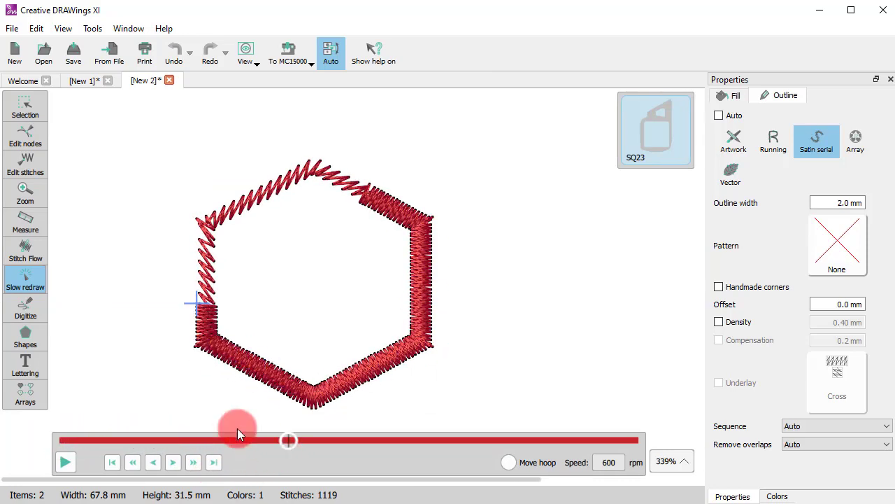
{"action": "left_click", "coordinate": [18, 108]}
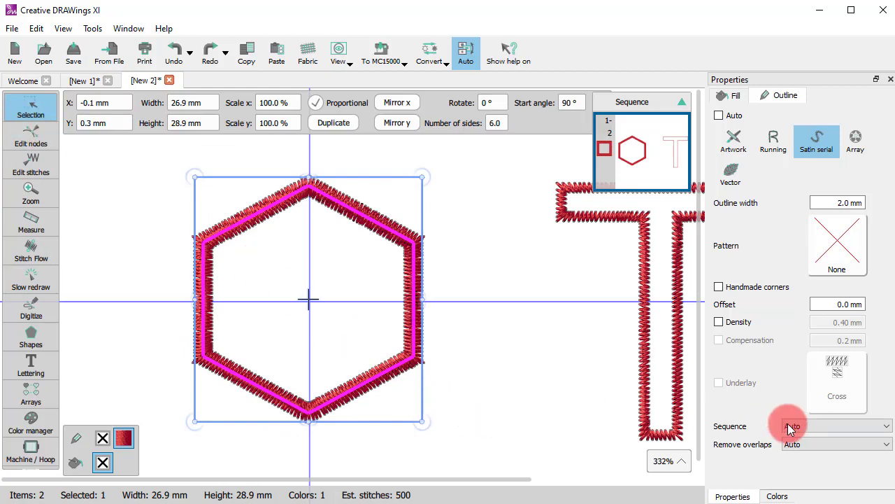
Examine the Sequence and Remove overlaps options of the hexagon's outline, leaving both on Auto.
{"action": "left_click", "coordinate": [831, 428]}
{"action": "left_click", "coordinate": [831, 428]}
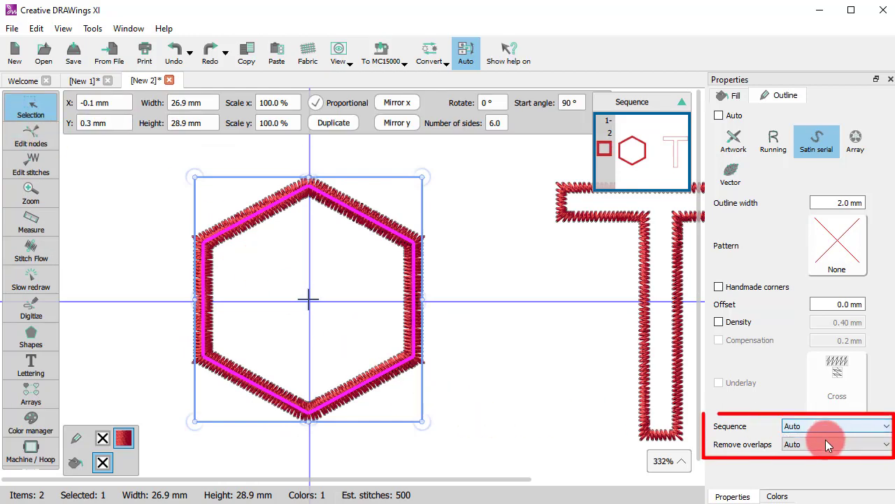
{"action": "left_click", "coordinate": [824, 446]}
{"action": "left_click", "coordinate": [824, 446]}
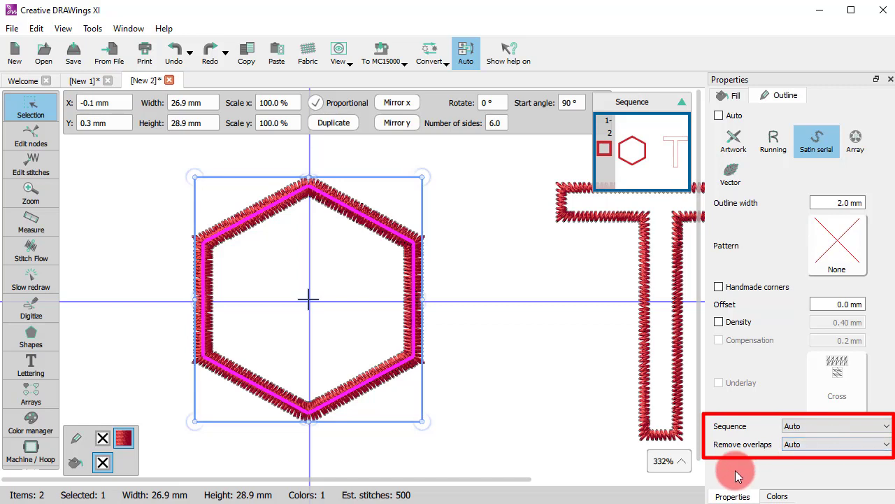